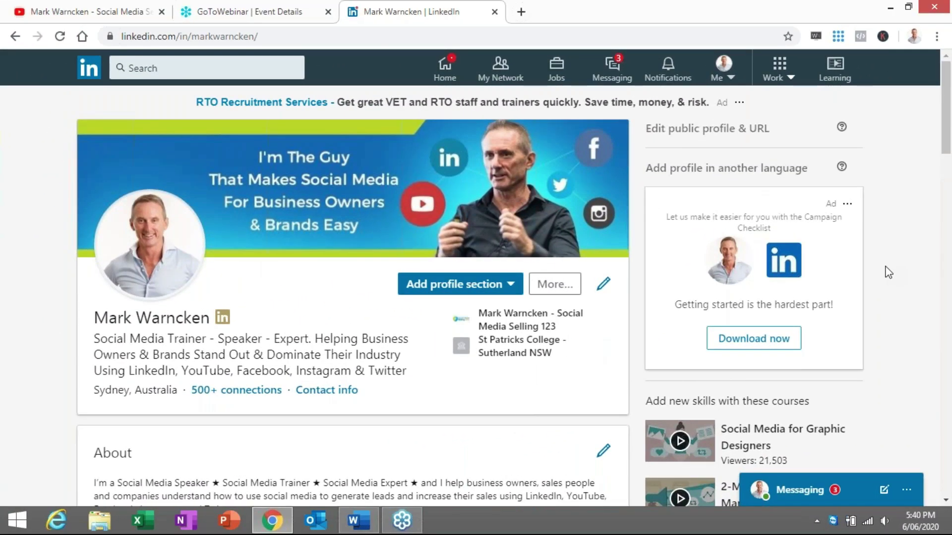
pyautogui.scroll(-3, 889, 272)
pyautogui.scroll(-1, 889, 272)
pyautogui.scroll(-1, 888, 272)
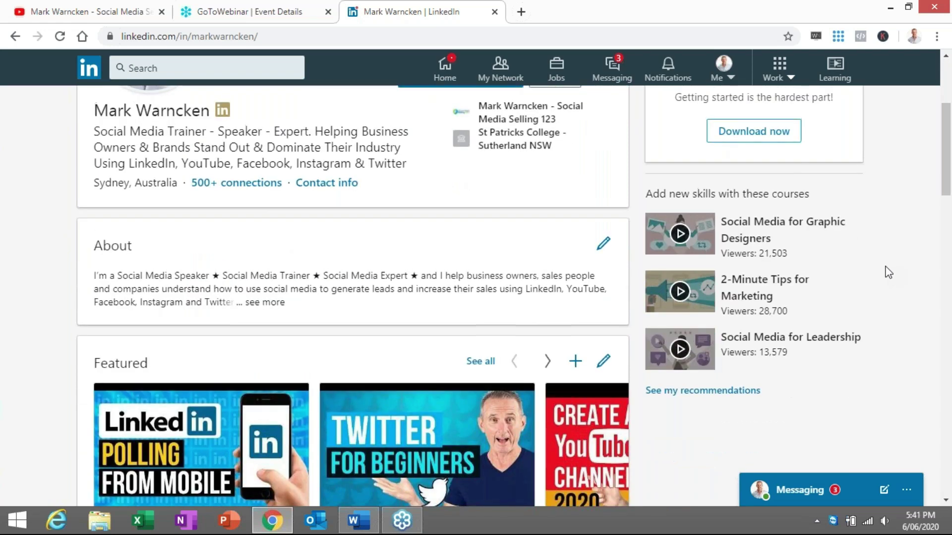
pyautogui.scroll(3, 888, 272)
pyautogui.scroll(1, 888, 272)
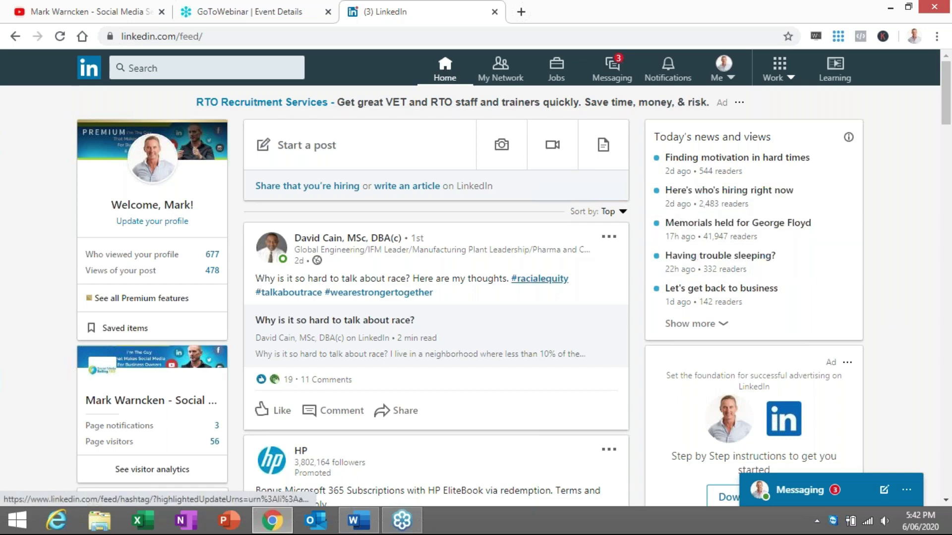
pyautogui.scroll(-3, 43, 367)
pyautogui.scroll(-3, 43, 368)
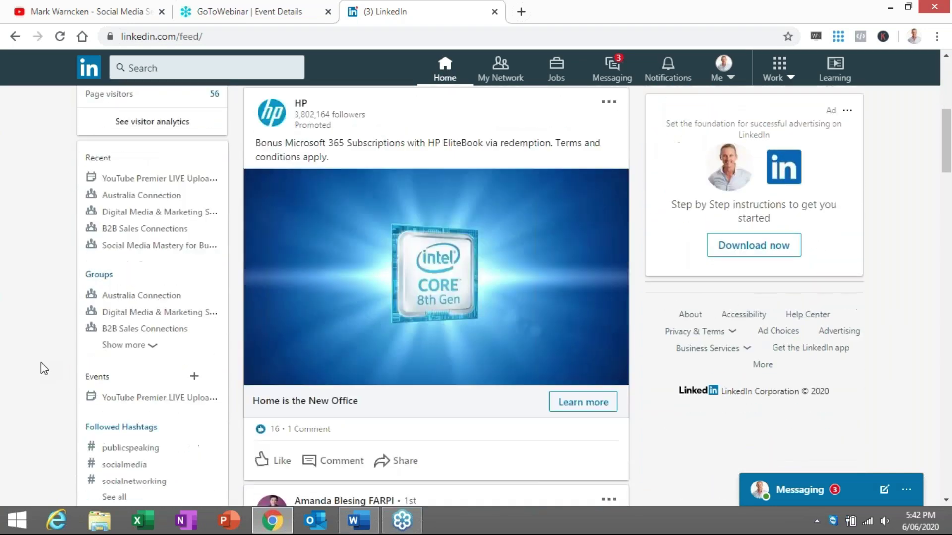
pyautogui.scroll(-2, 42, 368)
pyautogui.scroll(-2, 42, 367)
pyautogui.scroll(-1, 56, 325)
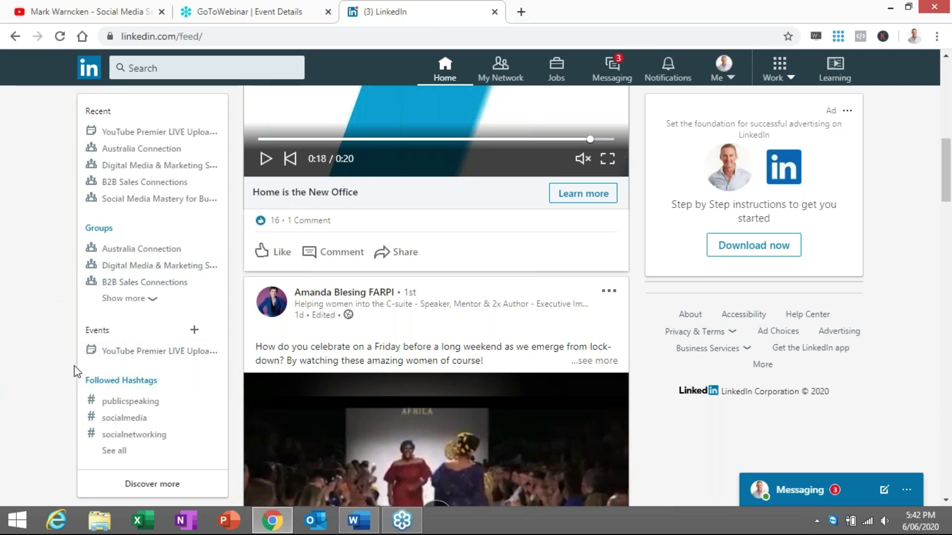
# Step: Open the past event 'YouTube Premier LIVE Upload - How To Ask For Recommendations On LinkedIn' from the sidebar
pyautogui.click(159, 351)
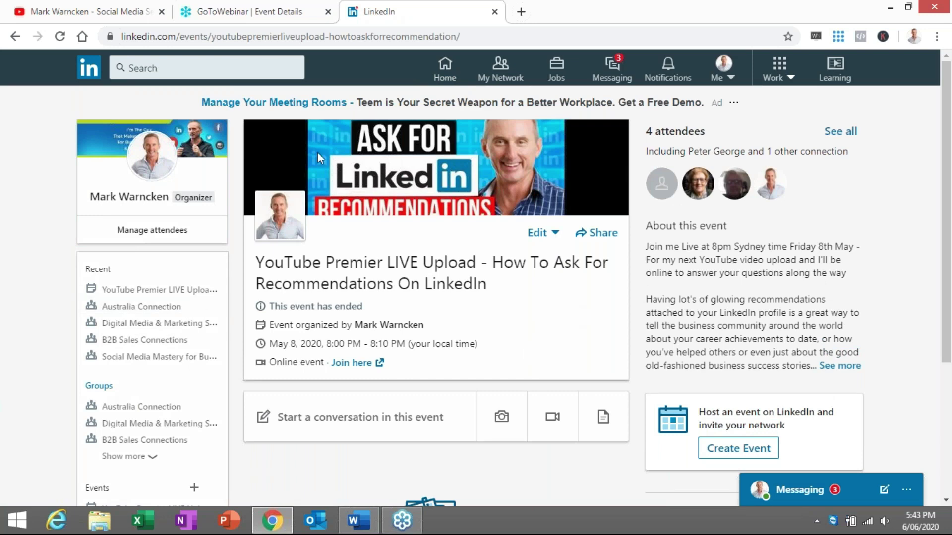
# Step: Leave the past event and go back to the LinkedIn home feed
pyautogui.click(445, 69)
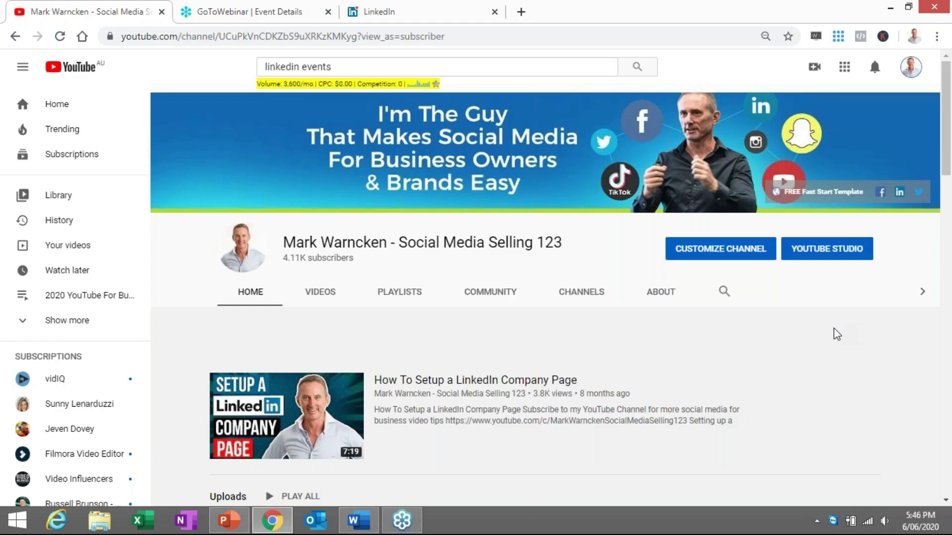
pyautogui.scroll(-3, 836, 334)
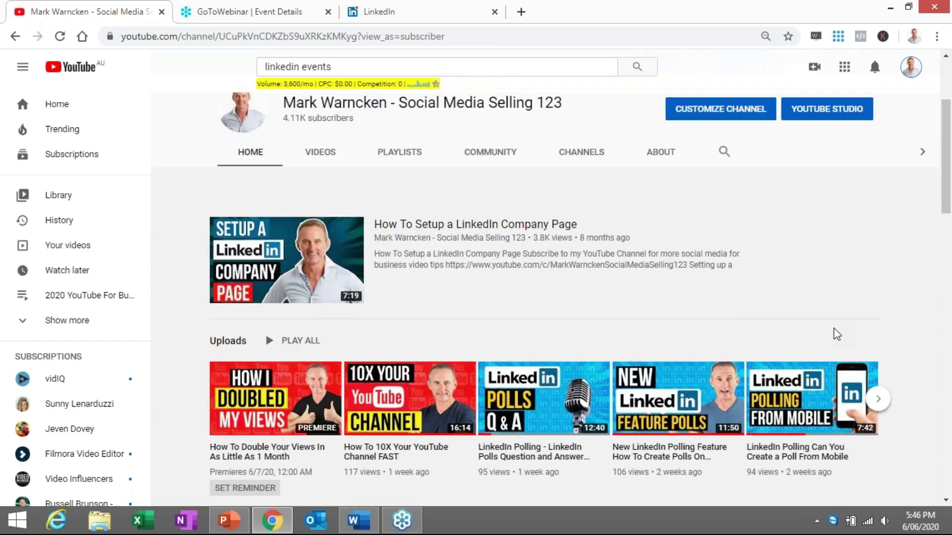
pyautogui.scroll(-2, 836, 333)
pyautogui.moveTo(275, 416)
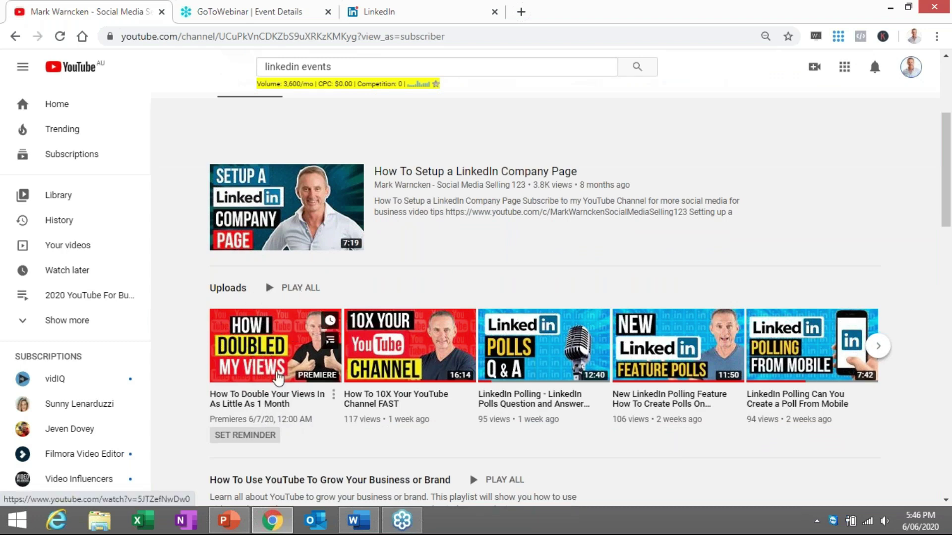
# Step: View the YouTube premiere 'How To Double Your Views In As Little As 1 Month', then return to the LinkedIn feed
pyautogui.click(297, 410)
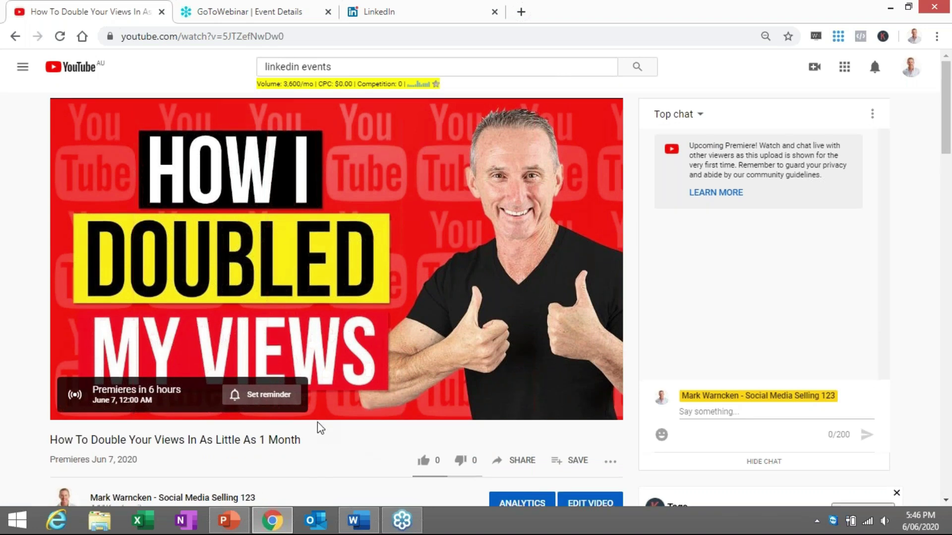
pyautogui.scroll(-3, 318, 428)
pyautogui.scroll(-2, 318, 428)
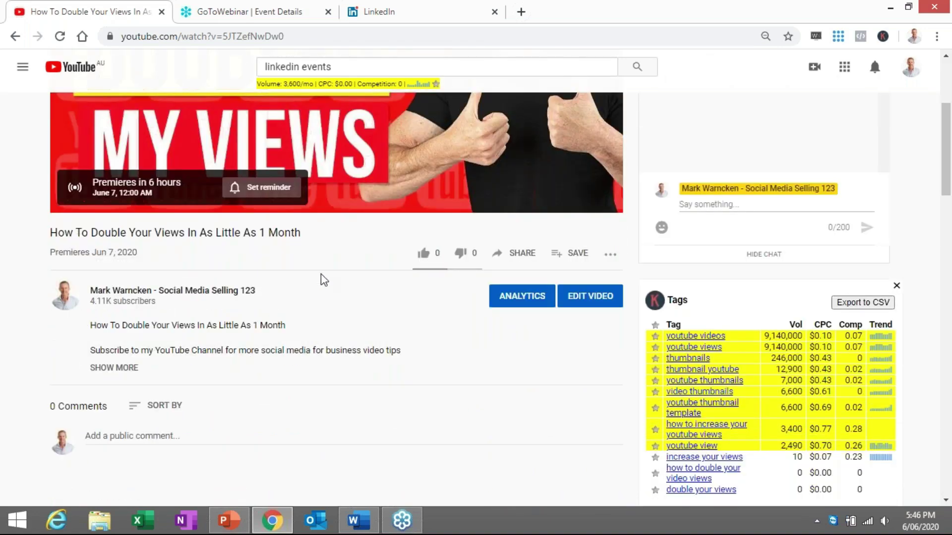
pyautogui.scroll(3, 345, 293)
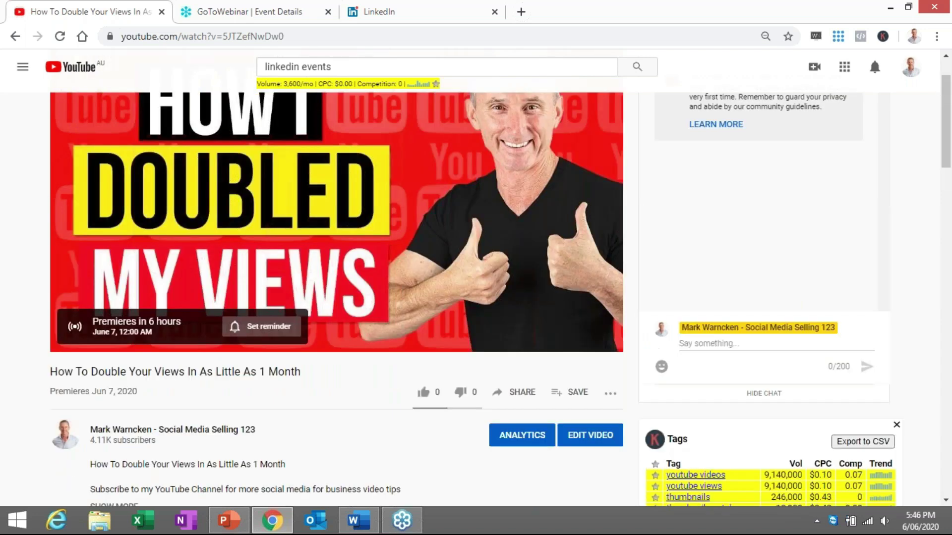
pyautogui.scroll(2, 372, 282)
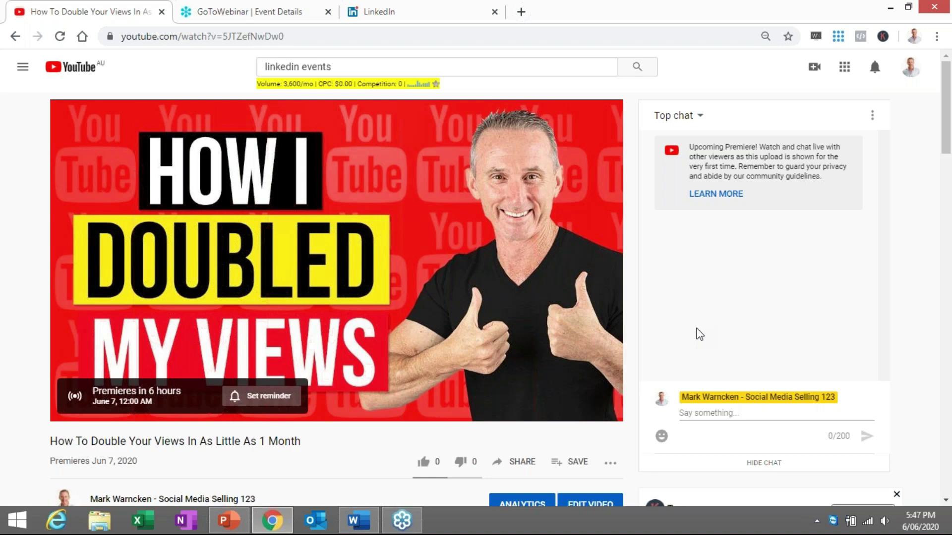
pyautogui.click(513, 59)
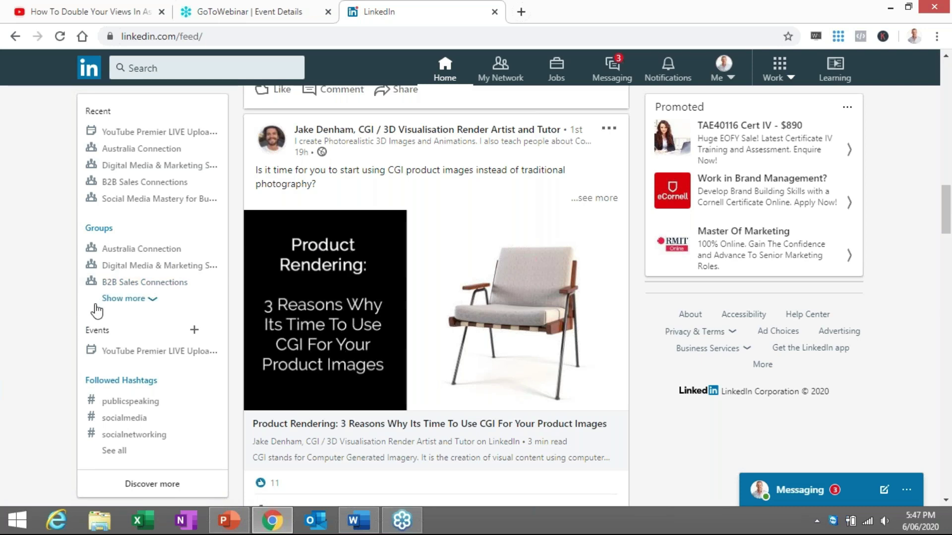
pyautogui.moveTo(149, 330)
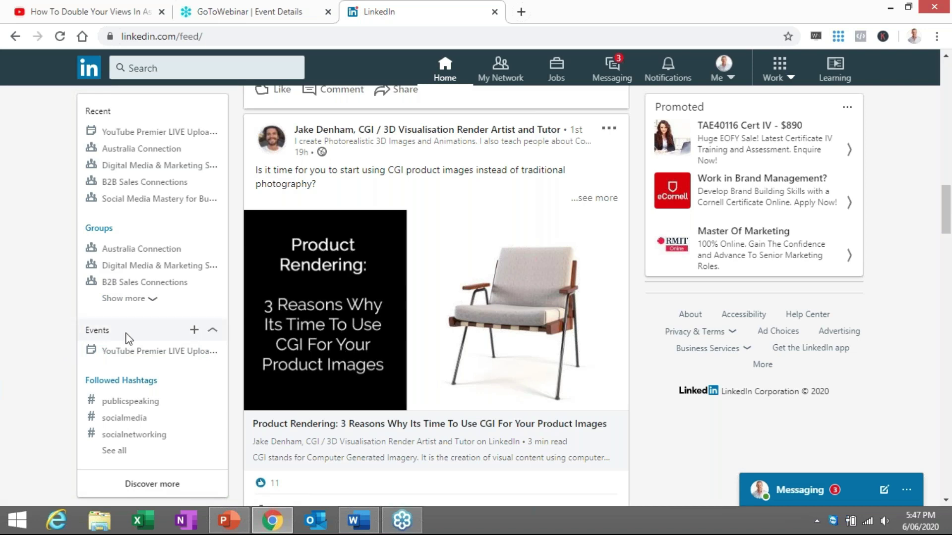
# Step: Create a new event and apply the 'How I Doubled My Views' thumbnail as its cover photo, zoomed slightly
pyautogui.click(195, 331)
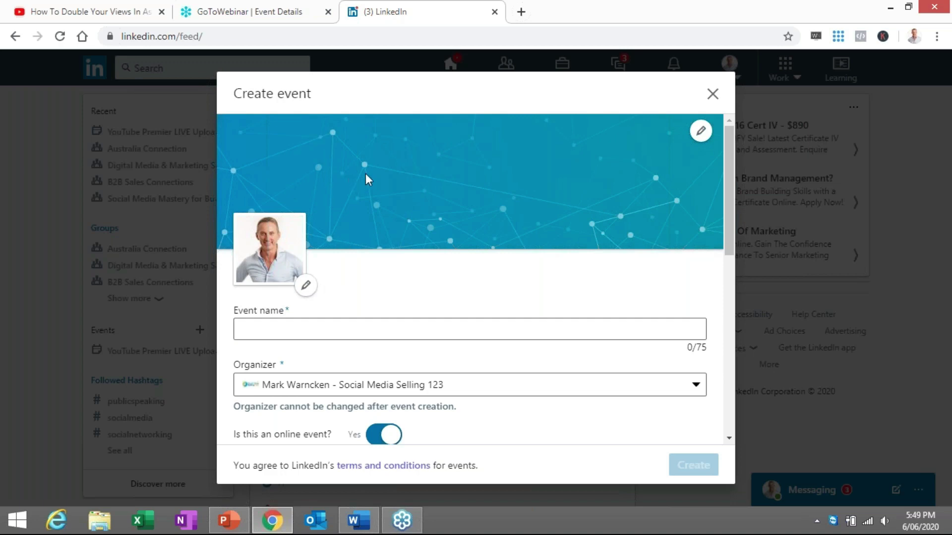
pyautogui.click(701, 131)
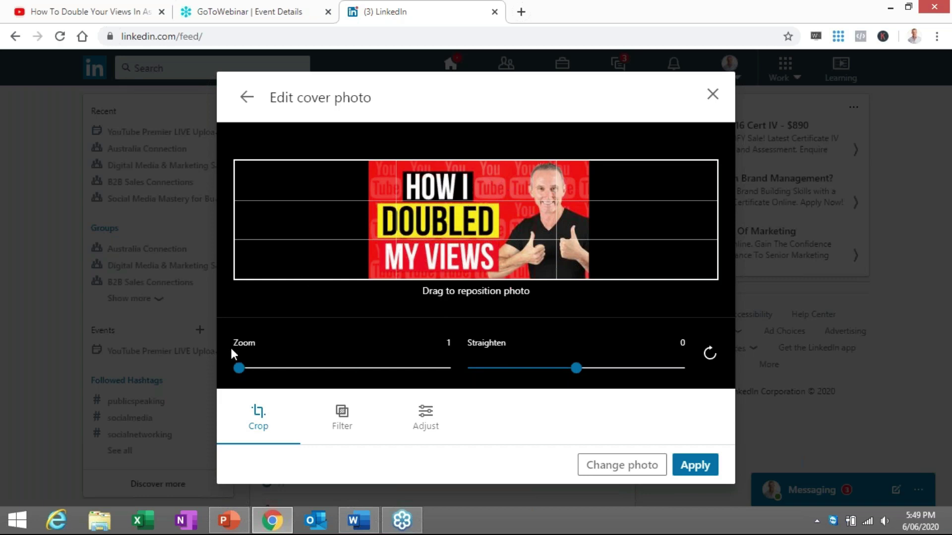
pyautogui.click(240, 369)
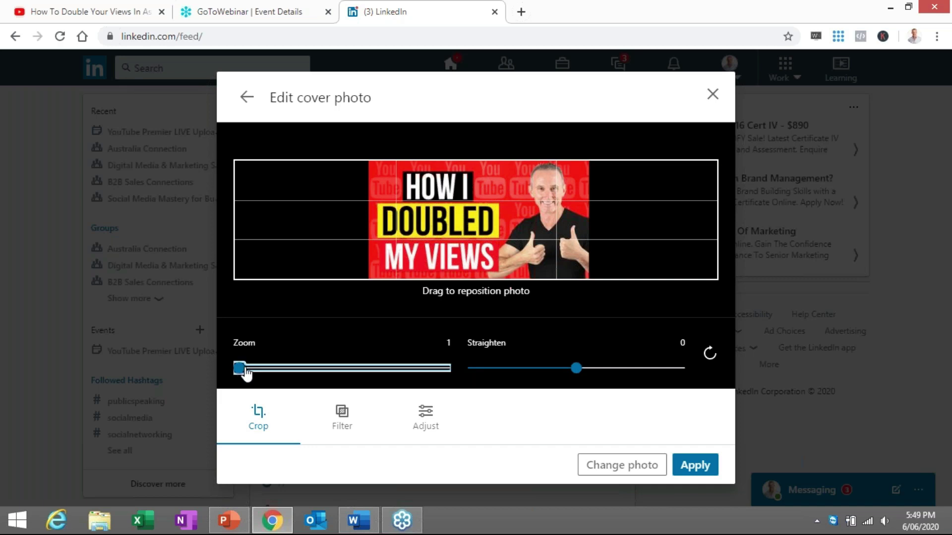
pyautogui.moveTo(243, 372); pyautogui.dragTo(249, 371)
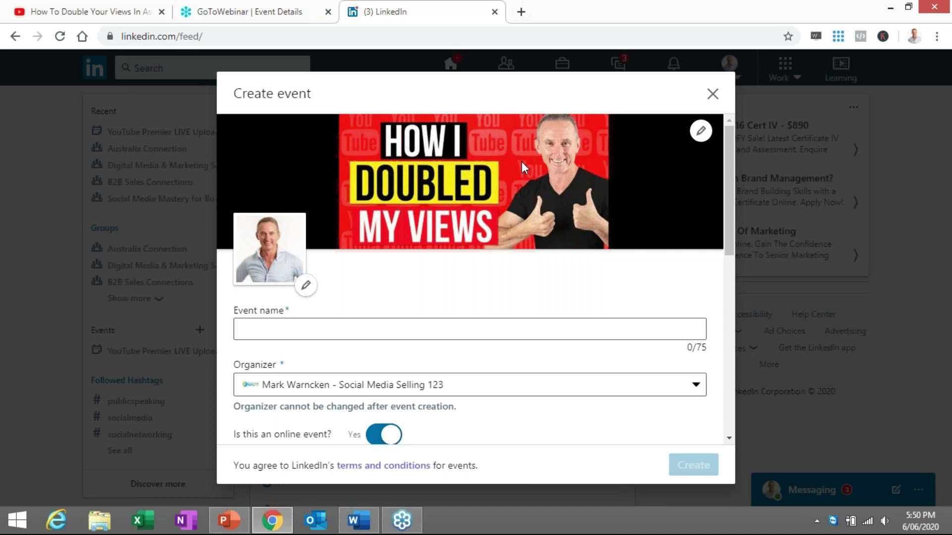
pyautogui.click(265, 329)
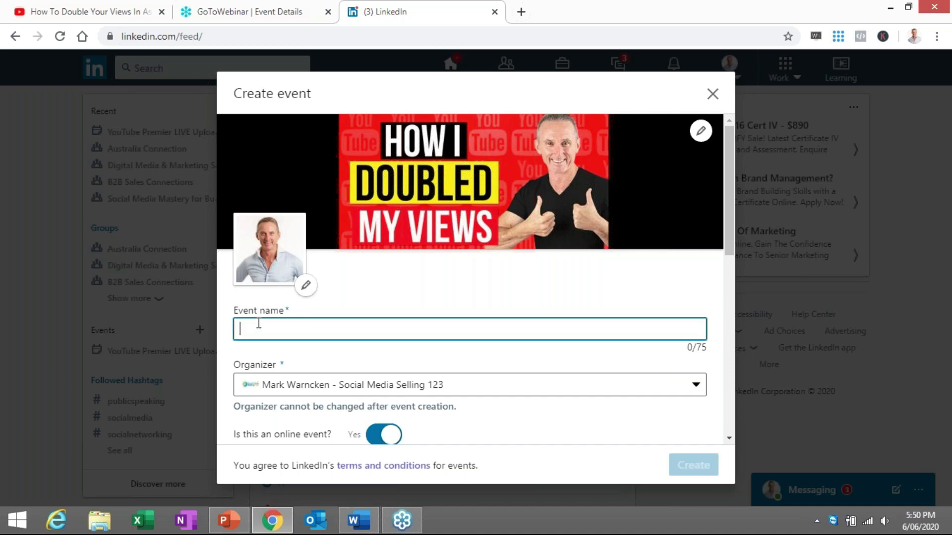
# Step: Paste the video title as event name, make the personal profile organizer, and begin the broadcast link
pyautogui.write('YouTube LIVE Video - How To Double Your Views In As Little As 1 Month')
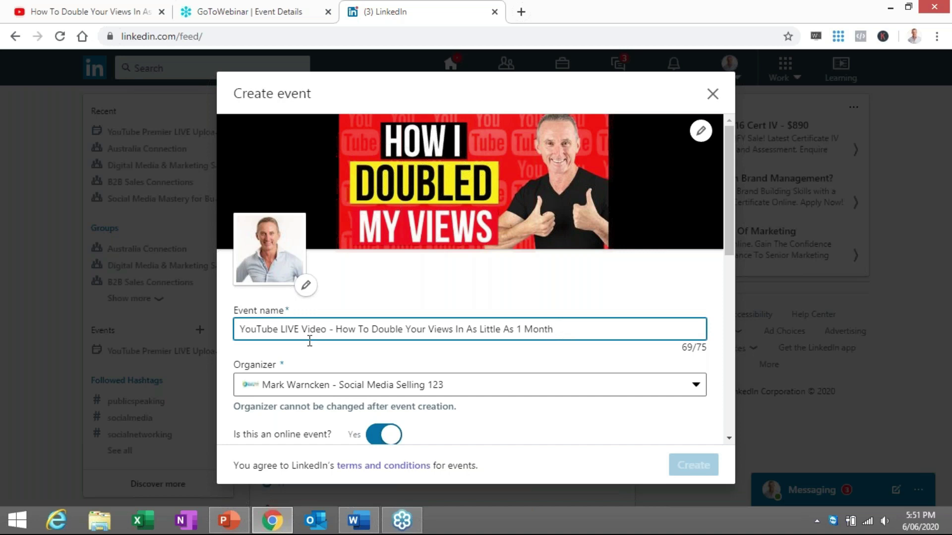
pyautogui.scroll(-2, 476, 298)
pyautogui.click(695, 247)
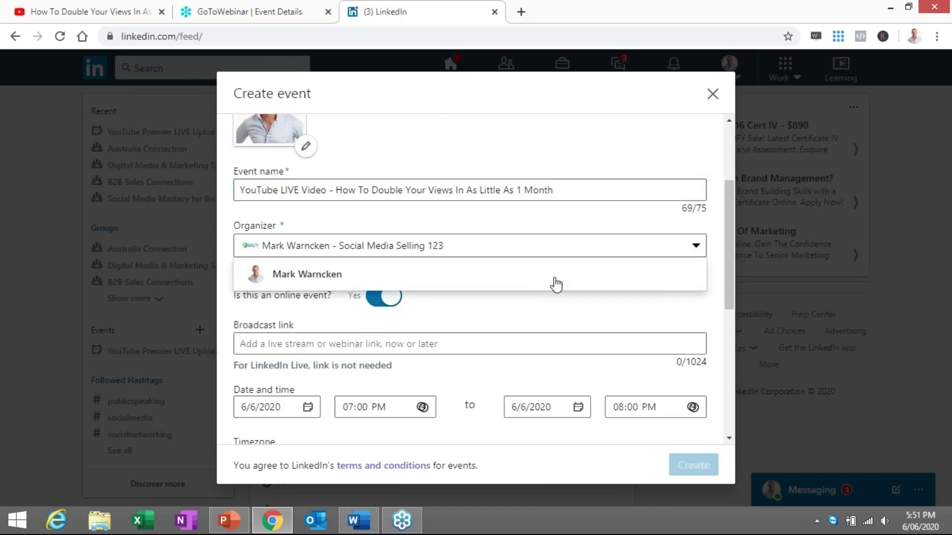
pyautogui.click(324, 281)
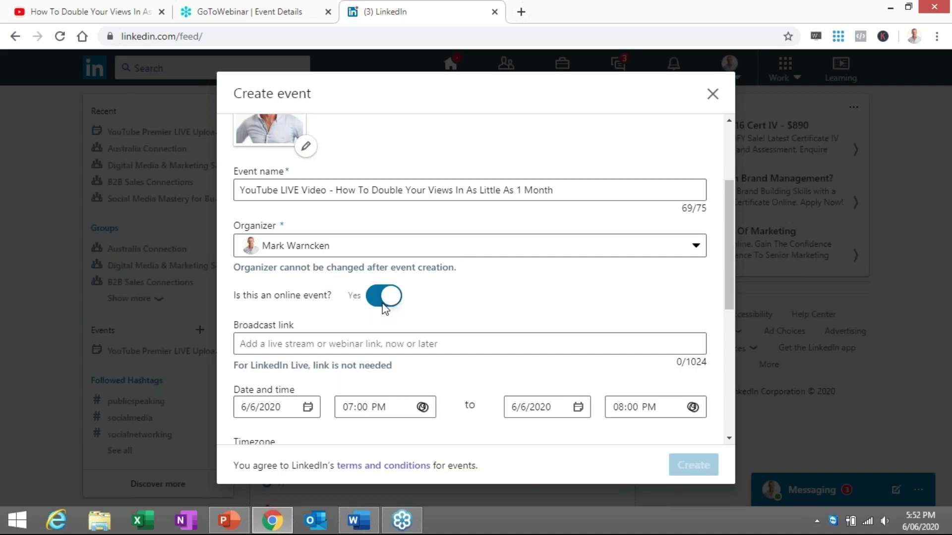
pyautogui.click(332, 343)
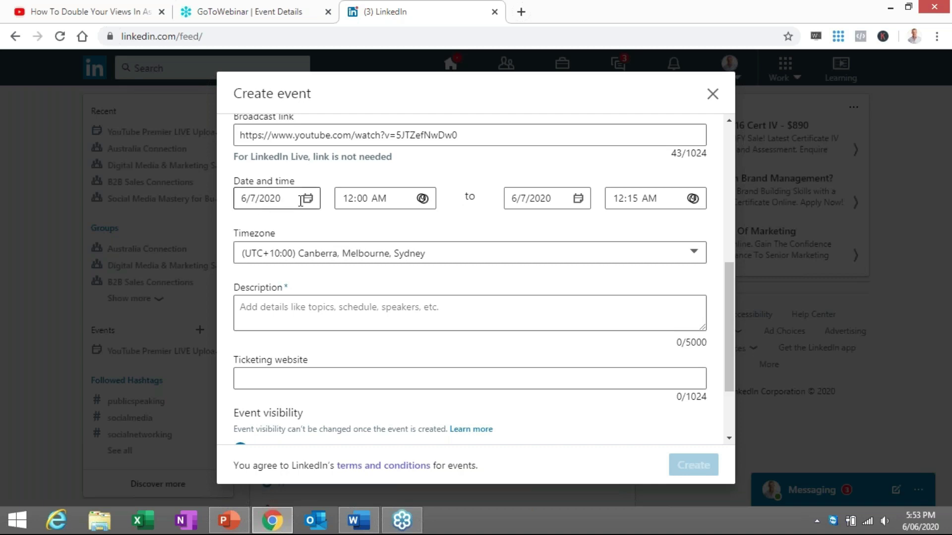
# Step: Adjust the start time, paste the description about doubling views, and keep the event public
pyautogui.click(359, 201)
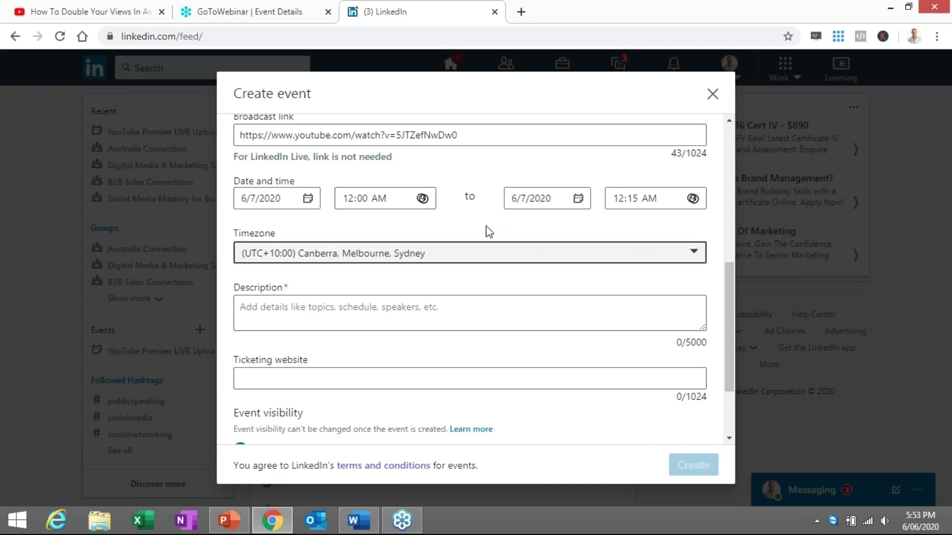
pyautogui.scroll(-2, 428, 298)
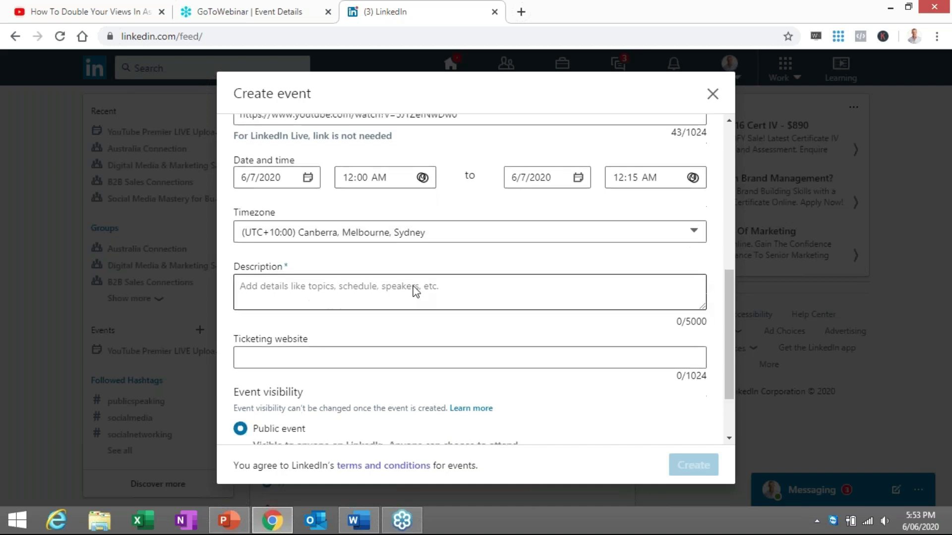
pyautogui.click(378, 247)
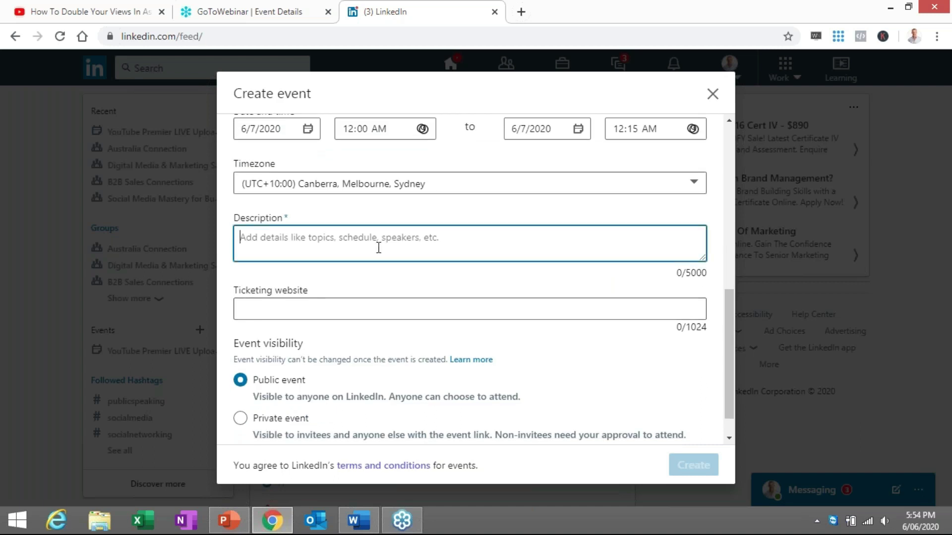
pyautogui.write('My latest YouTube video goes live so tune in to learn - how you too can double your video views in as little as 1 month like I have')
pyautogui.scroll(-1, 357, 283)
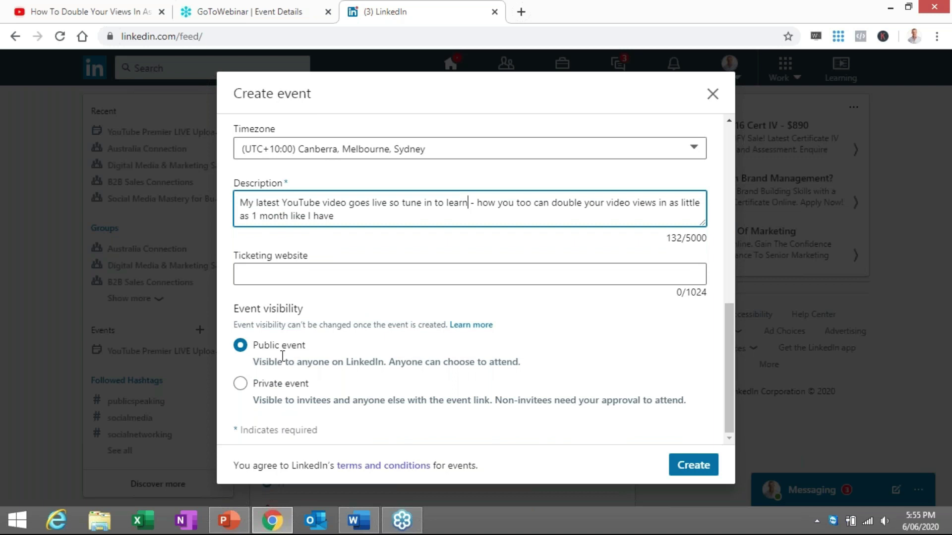
pyautogui.click(240, 384)
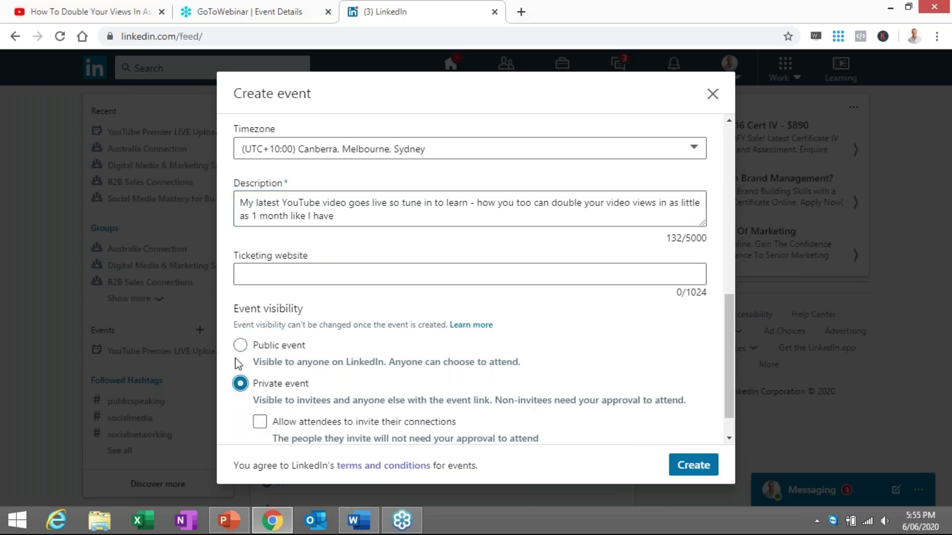
pyautogui.click(240, 345)
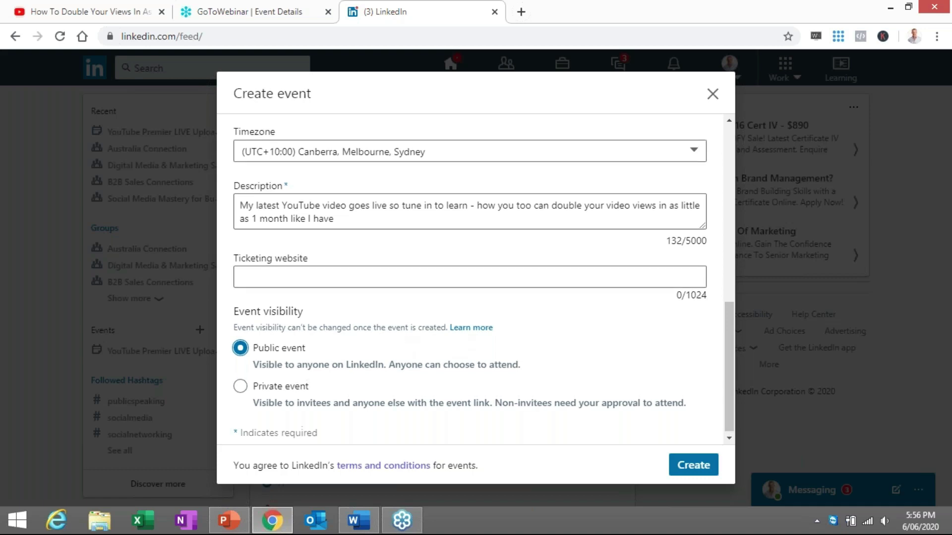
pyautogui.scroll(5, 492, 306)
pyautogui.scroll(2, 493, 306)
pyautogui.scroll(-10, 531, 238)
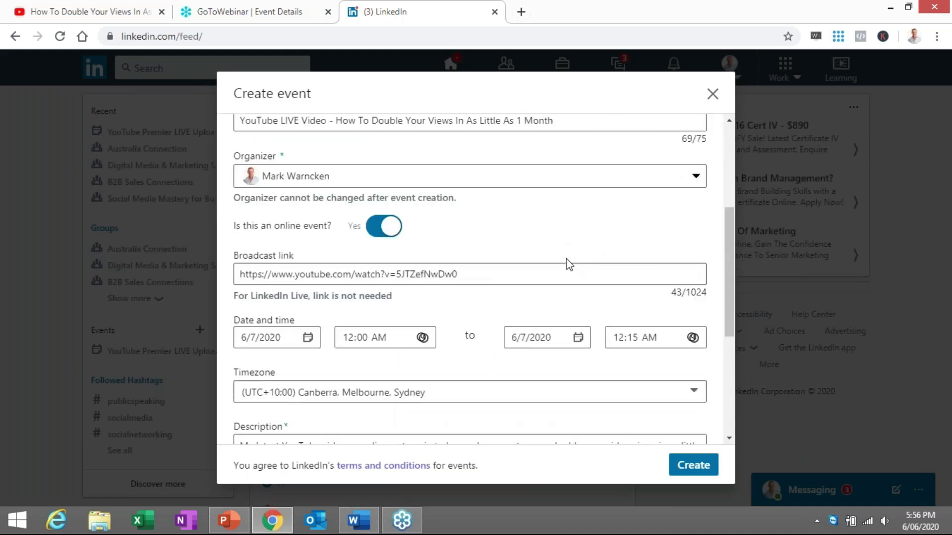
pyautogui.click(693, 465)
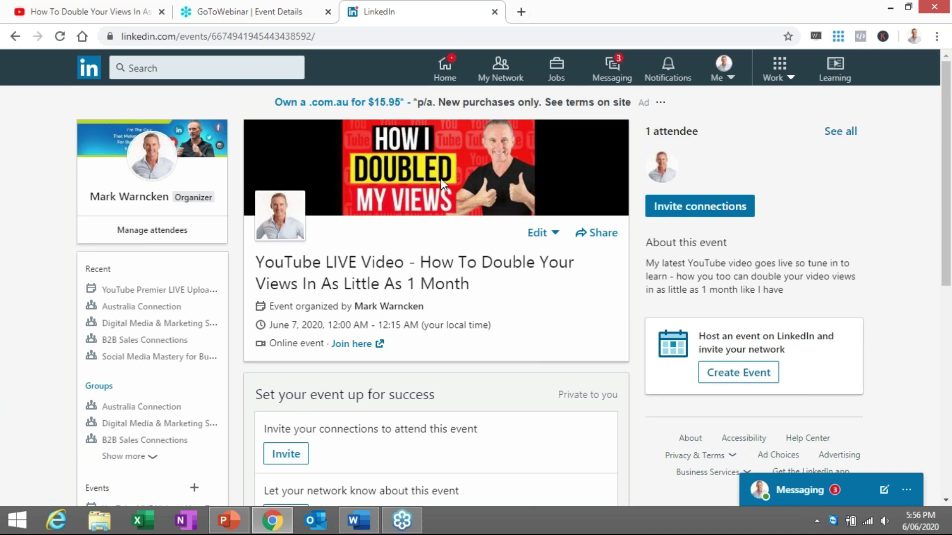
pyautogui.scroll(-1, 400, 348)
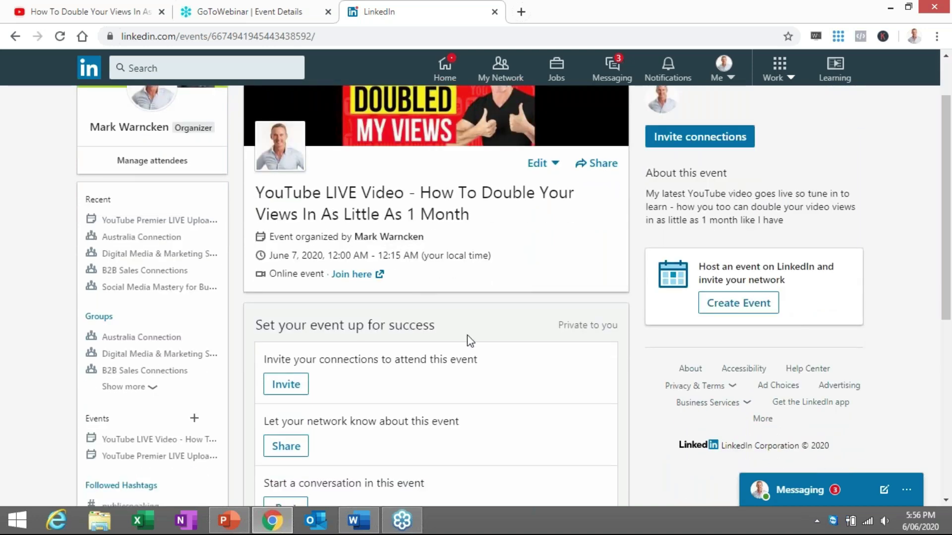
pyautogui.scroll(2, 468, 340)
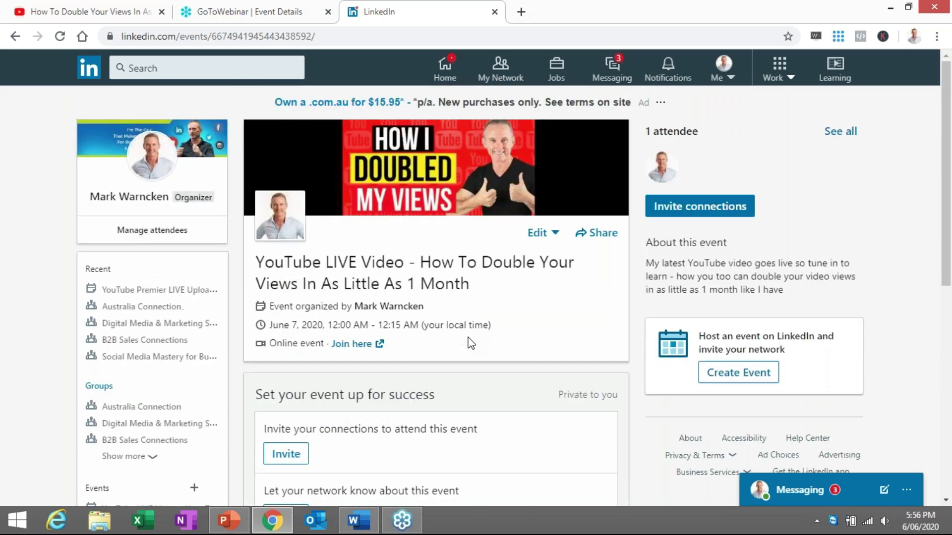
pyautogui.click(542, 234)
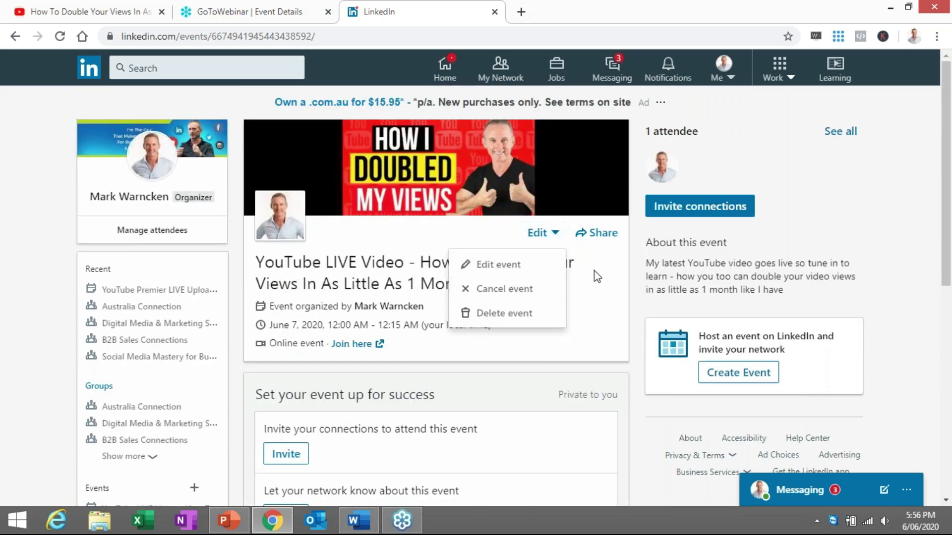
pyautogui.click(597, 239)
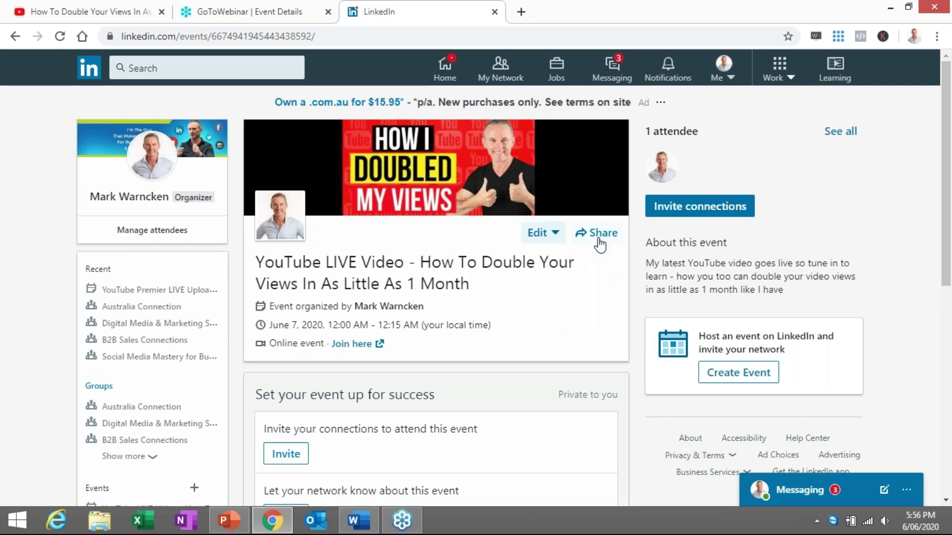
pyautogui.click(599, 243)
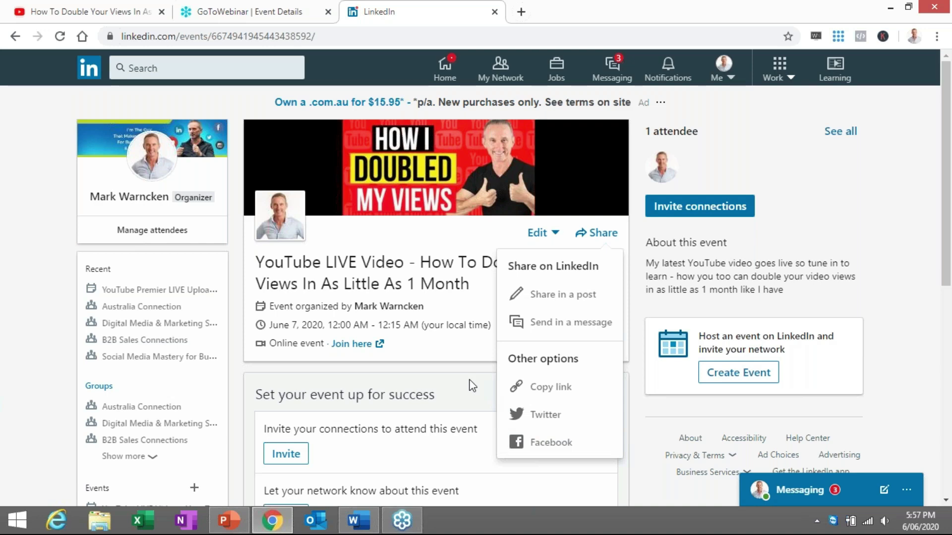
pyautogui.scroll(-2, 472, 385)
pyautogui.click(462, 316)
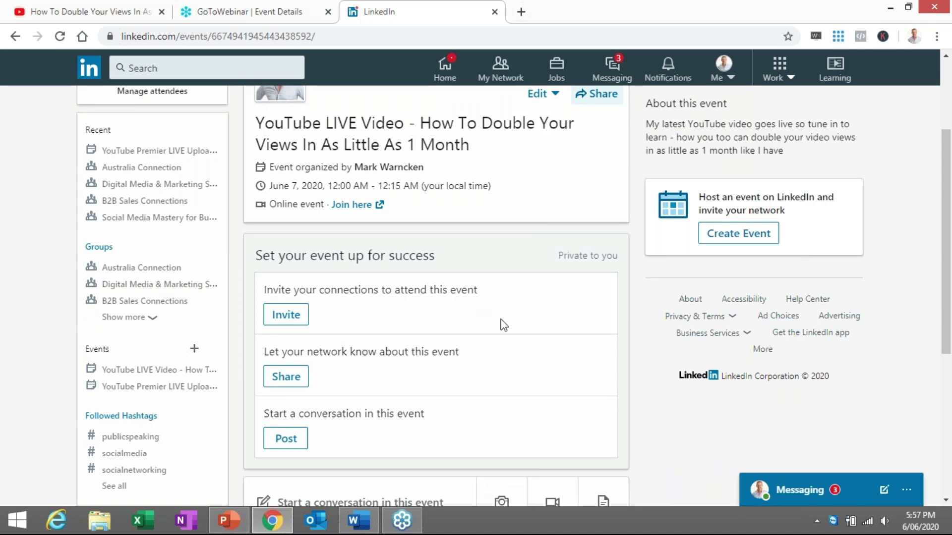
pyautogui.scroll(3, 502, 326)
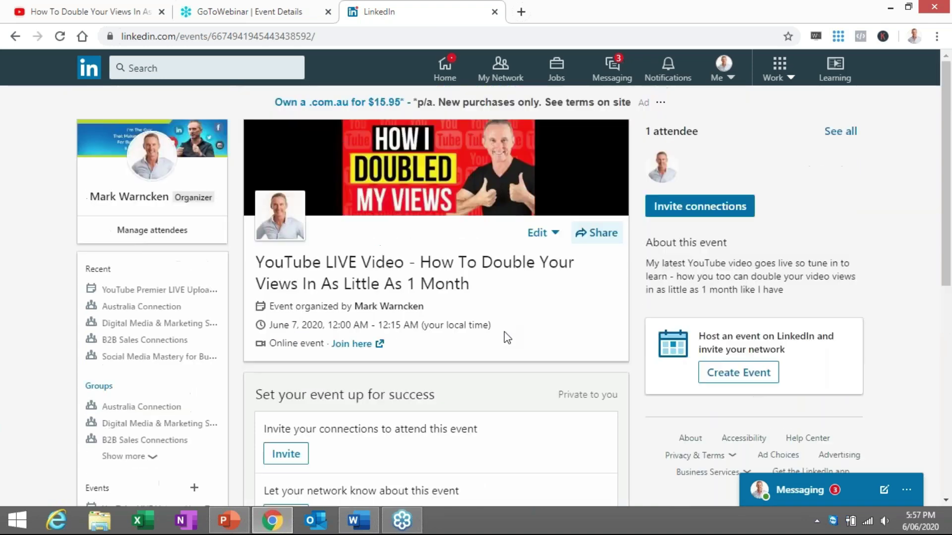
pyautogui.scroll(-3, 539, 337)
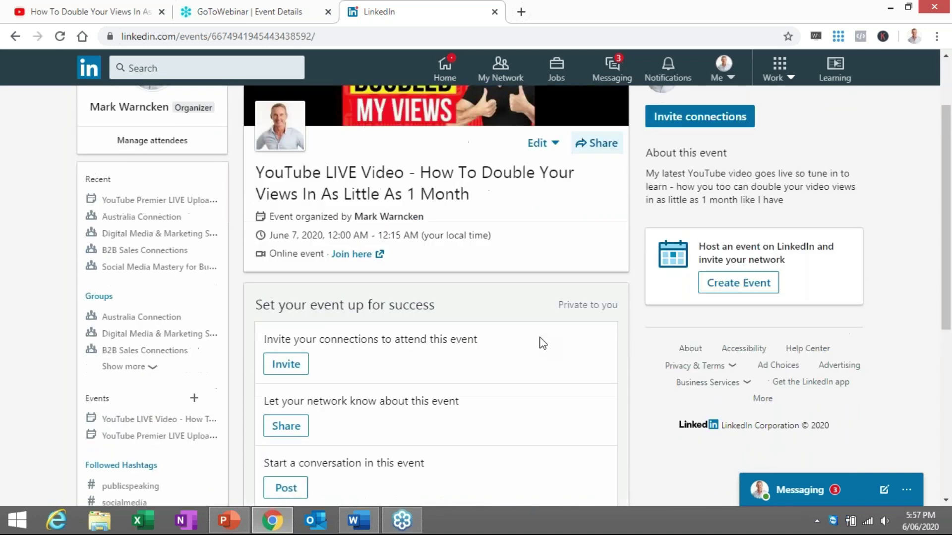
pyautogui.scroll(3, 539, 337)
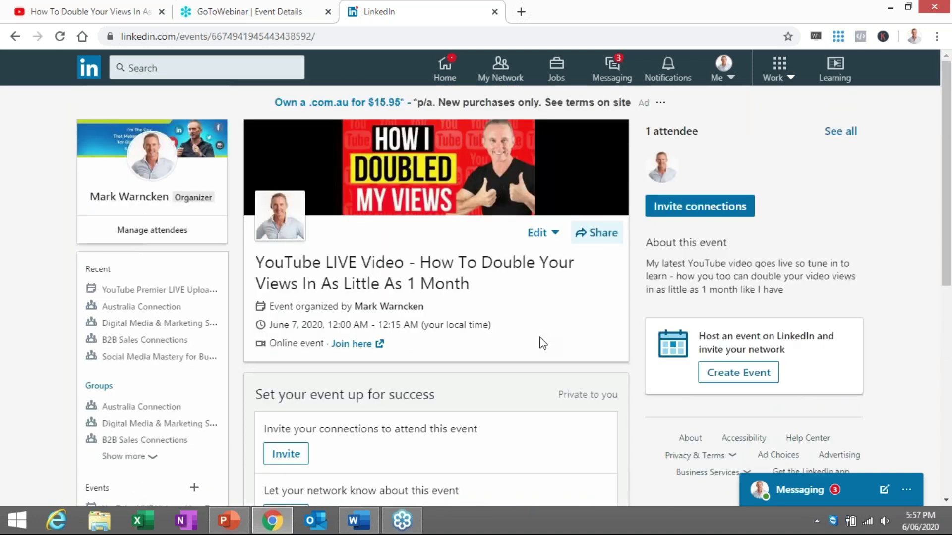
pyautogui.scroll(-2, 541, 342)
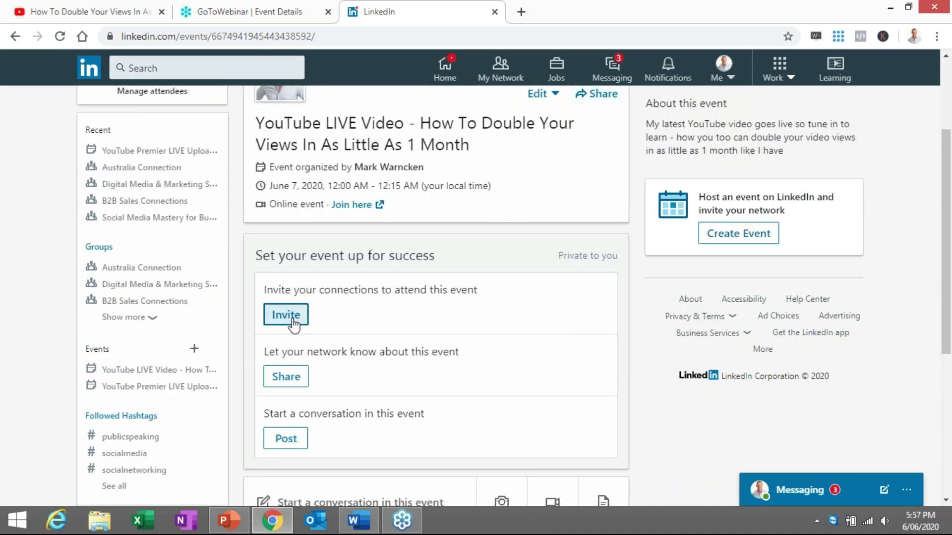
# Step: Bring up connections to invite and filter them to Sydney, Australia
pyautogui.click(285, 315)
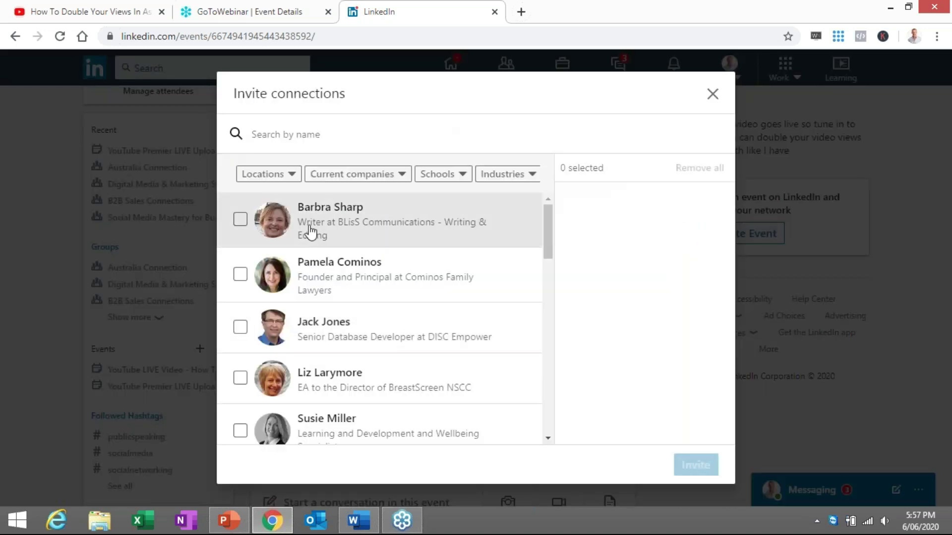
pyautogui.scroll(-1, 342, 253)
pyautogui.scroll(-3, 357, 261)
pyautogui.scroll(-1, 364, 265)
pyautogui.scroll(-3, 363, 264)
pyautogui.scroll(3, 363, 276)
pyautogui.scroll(3, 363, 275)
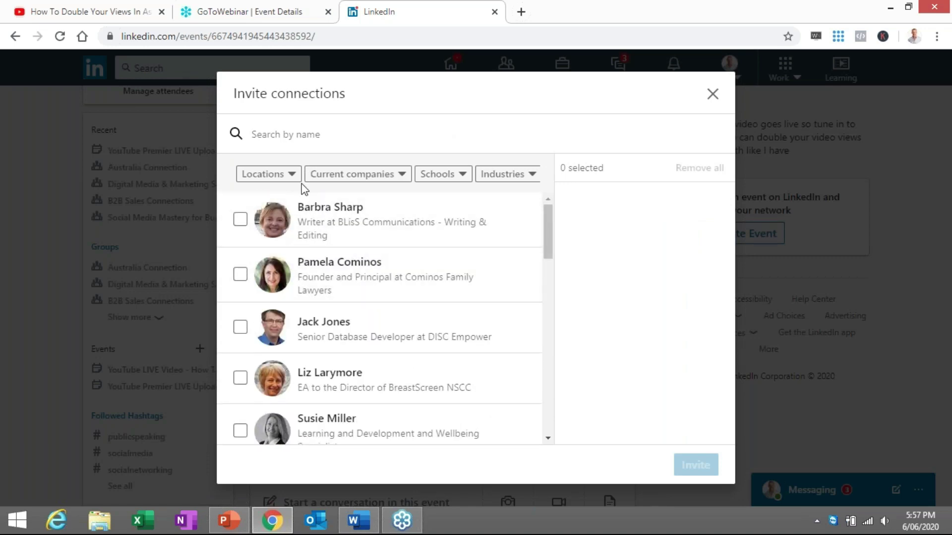
pyautogui.click(268, 173)
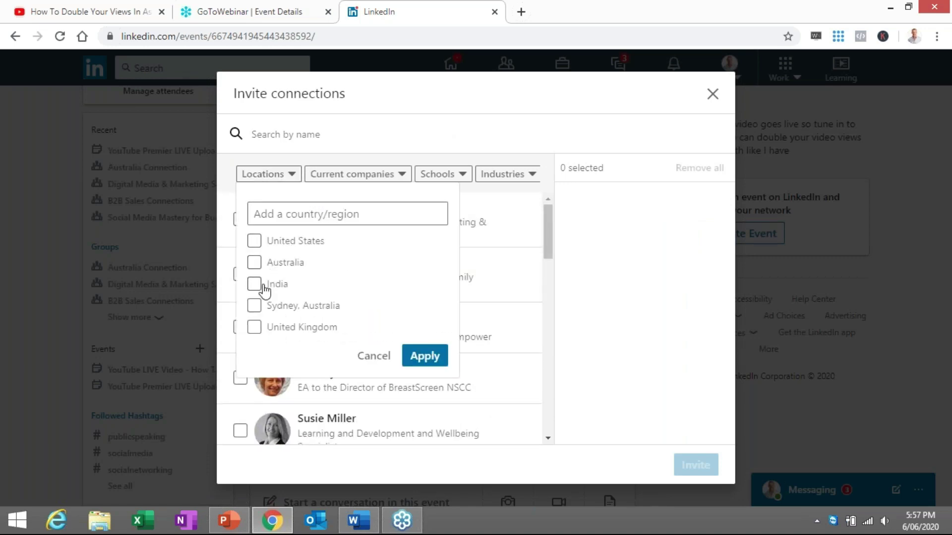
pyautogui.click(254, 305)
pyautogui.click(425, 356)
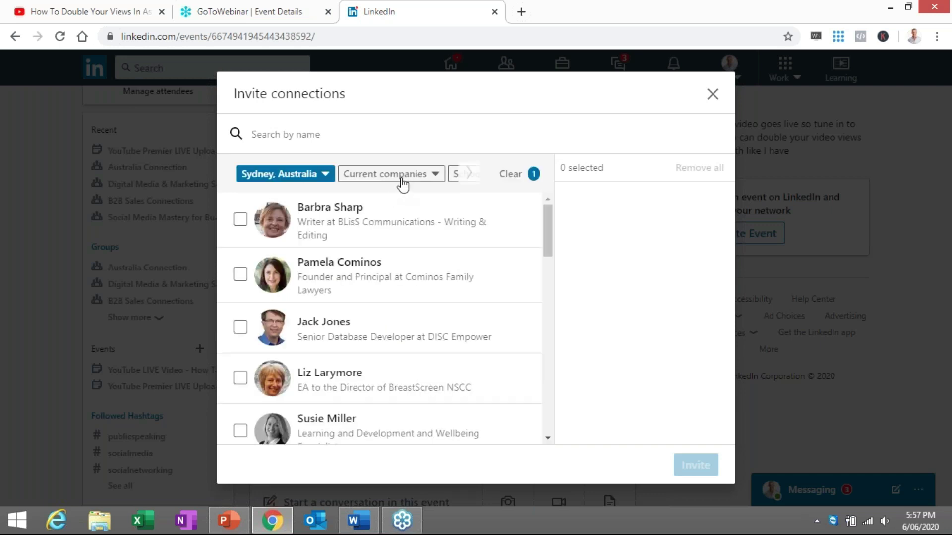
# Step: Further filter the invite list to people currently at Mitsubishi Motors Australia
pyautogui.click(435, 174)
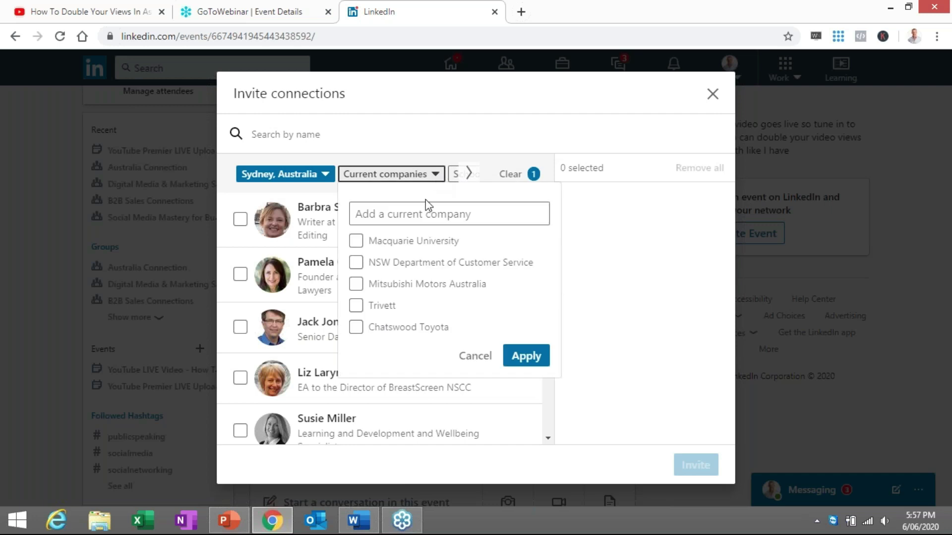
pyautogui.click(416, 213)
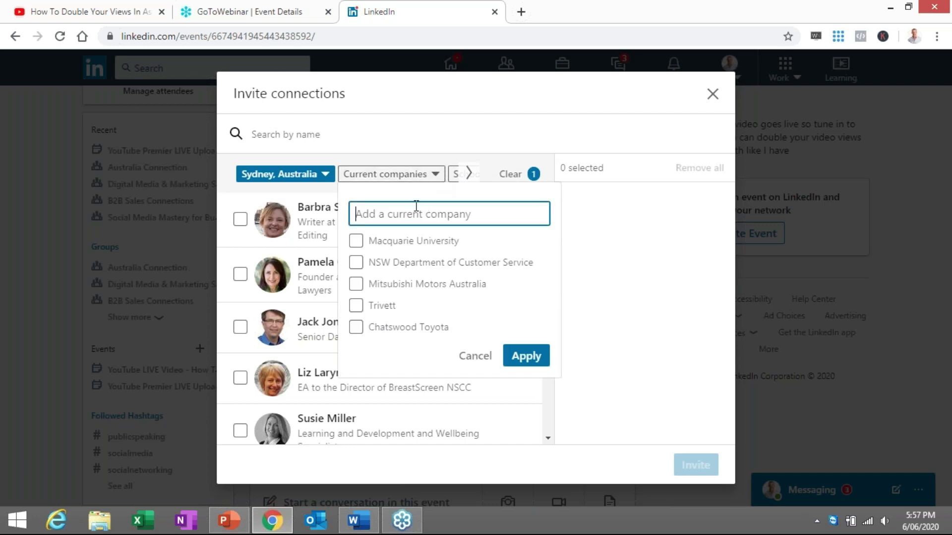
pyautogui.click(356, 284)
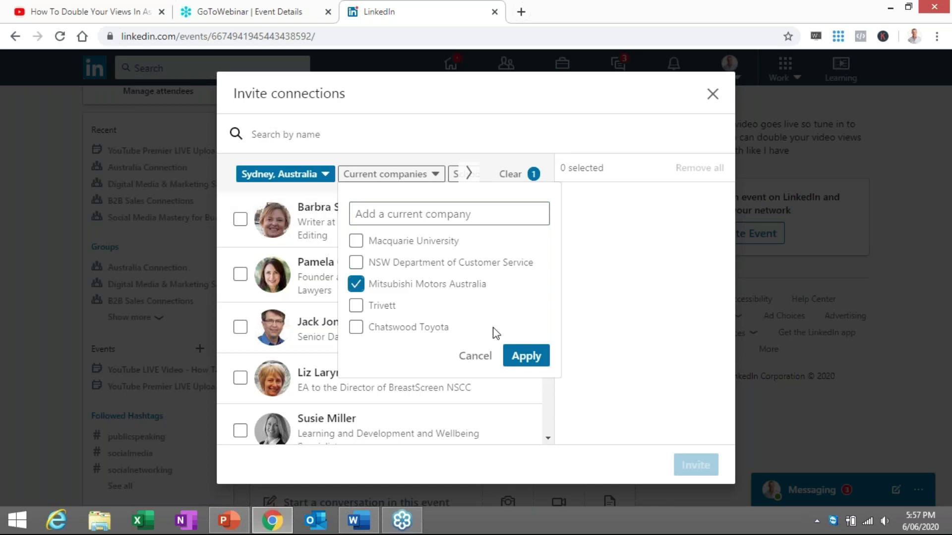
pyautogui.click(526, 356)
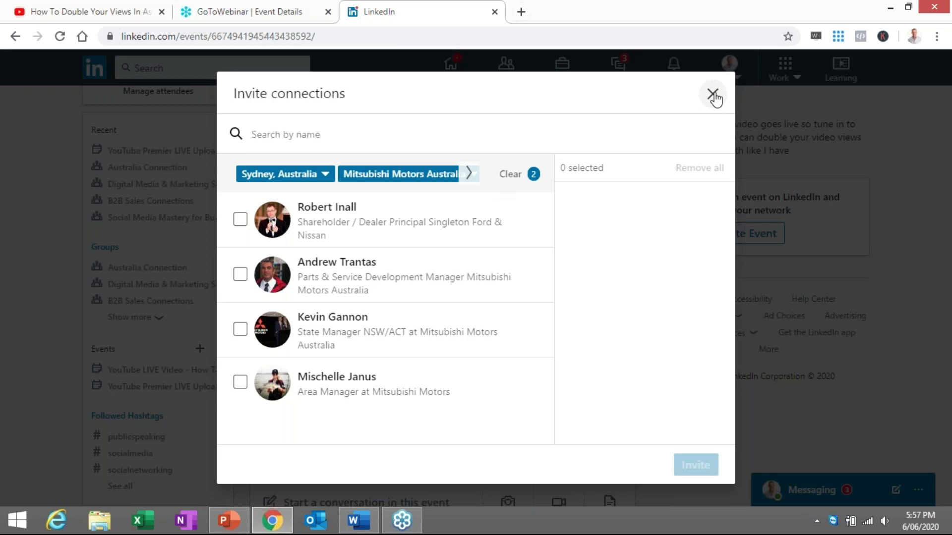
# Step: Dismiss the invite list and post the event to the feed with Anyone + Twitter visibility
pyautogui.click(715, 96)
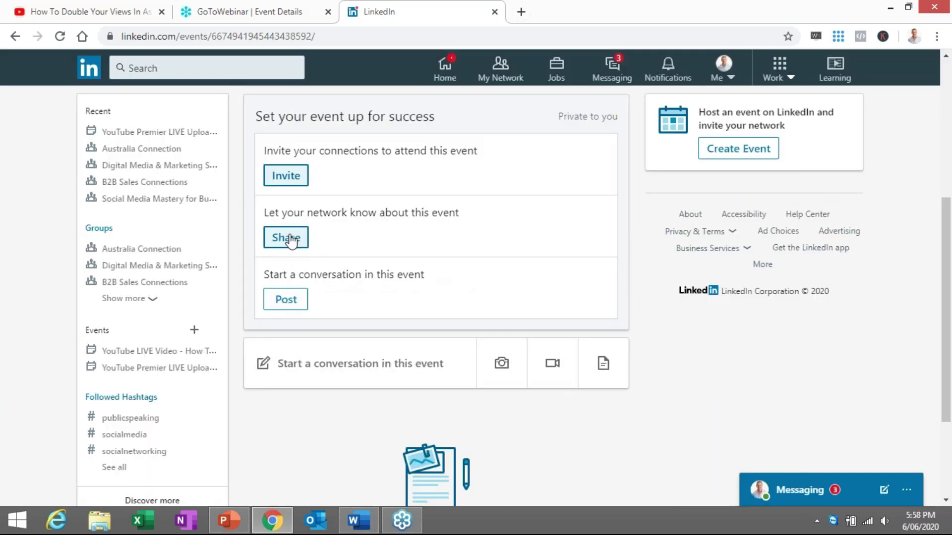
pyautogui.click(291, 241)
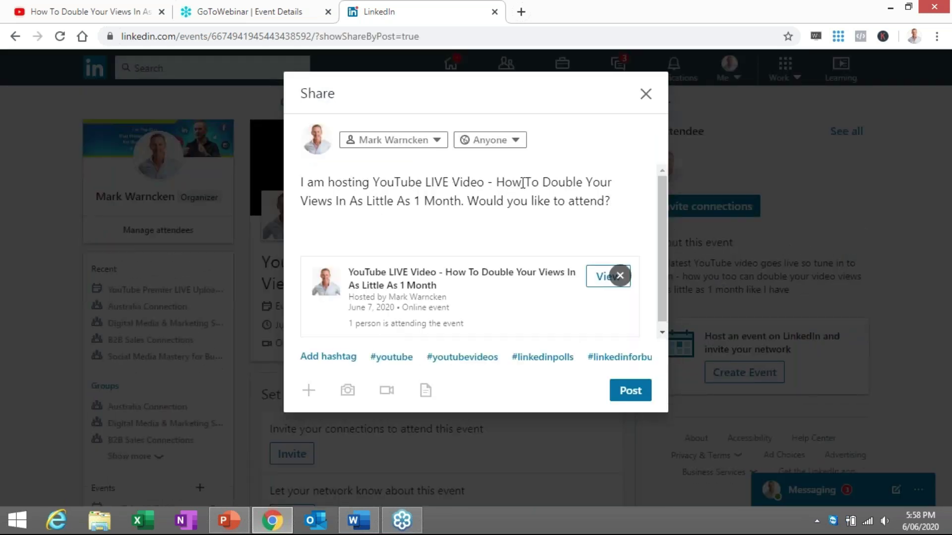
pyautogui.click(512, 142)
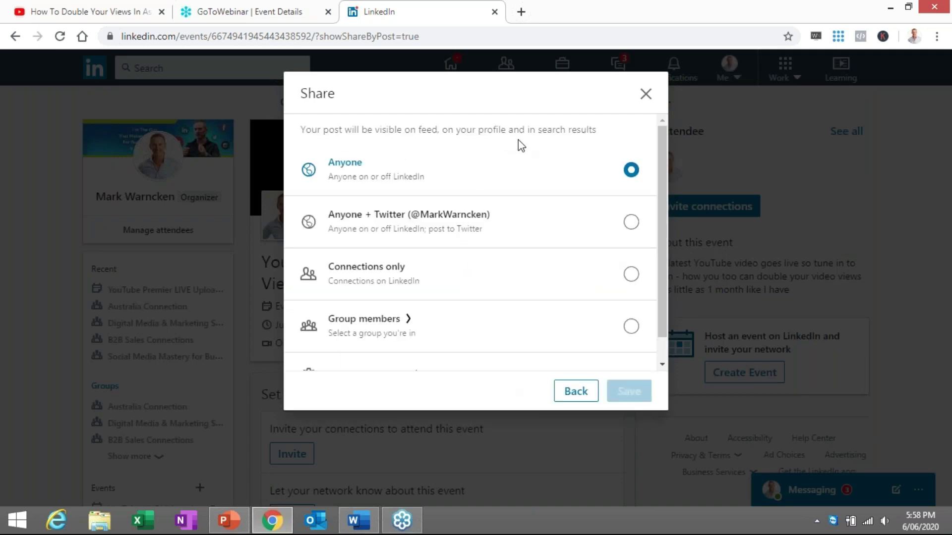
pyautogui.click(631, 221)
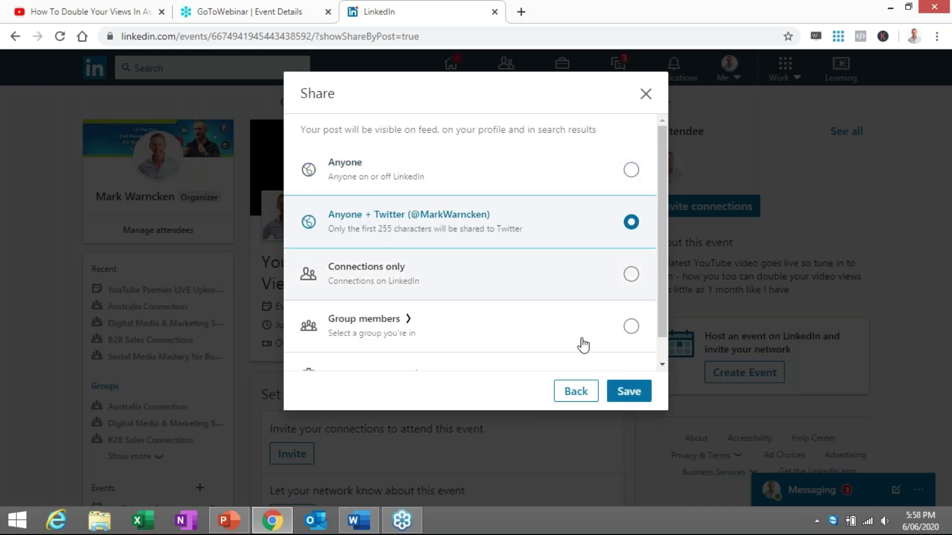
pyautogui.click(630, 391)
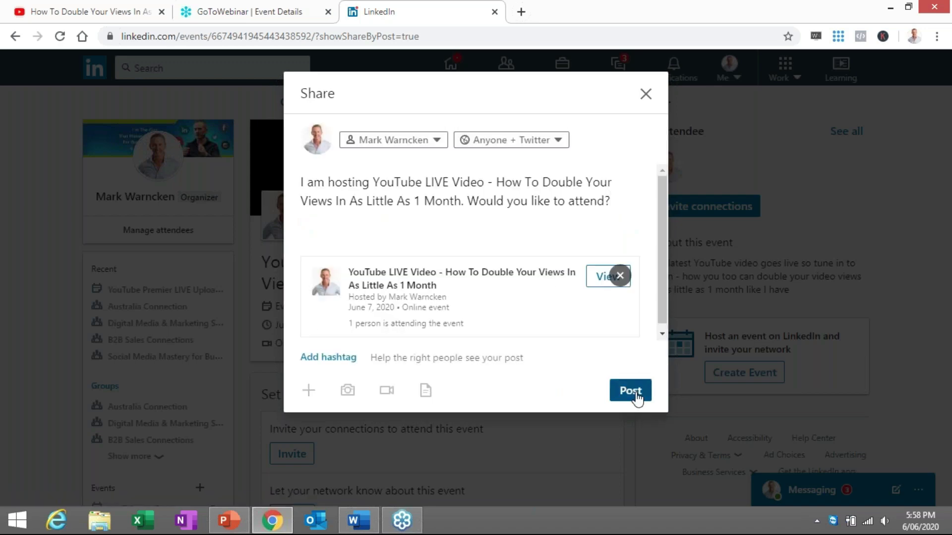
pyautogui.click(631, 391)
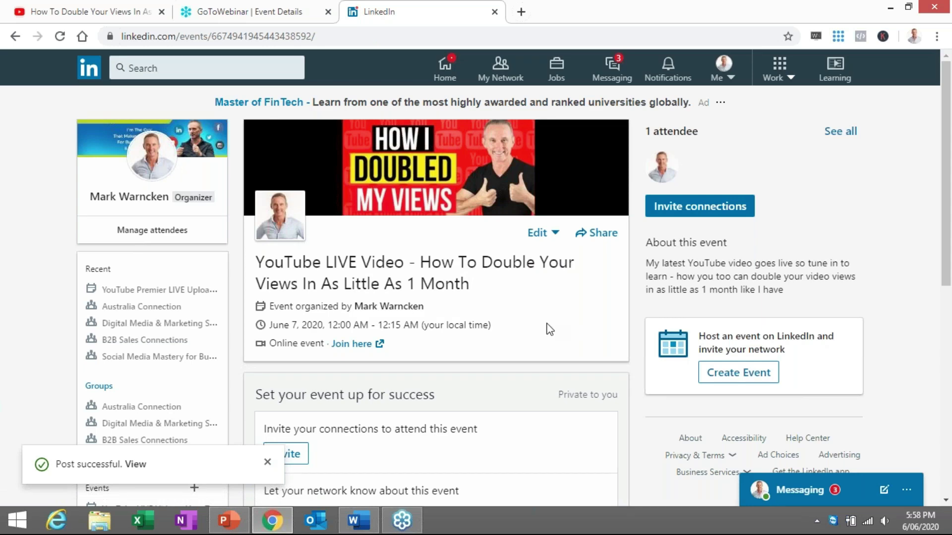
# Step: View the published announcement post, like it, and return to the event page
pyautogui.click(136, 465)
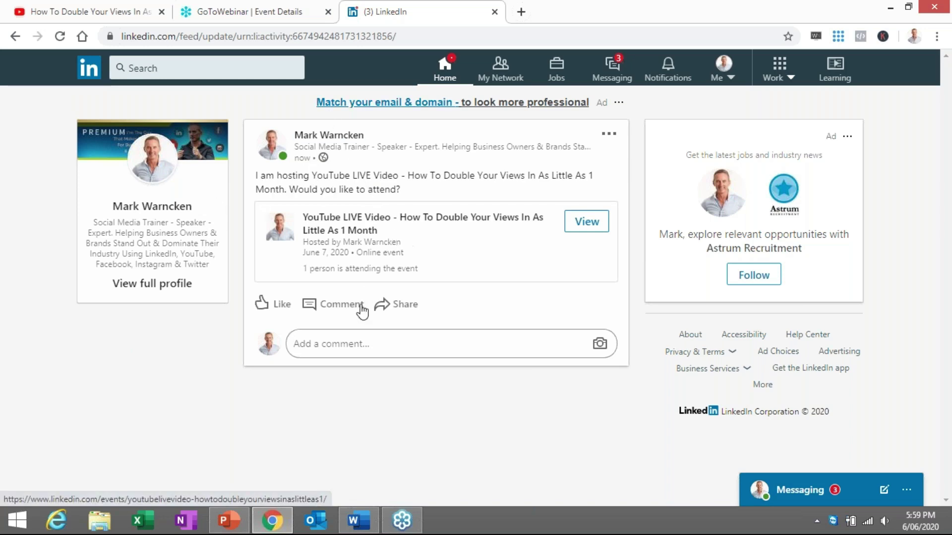
pyautogui.click(281, 304)
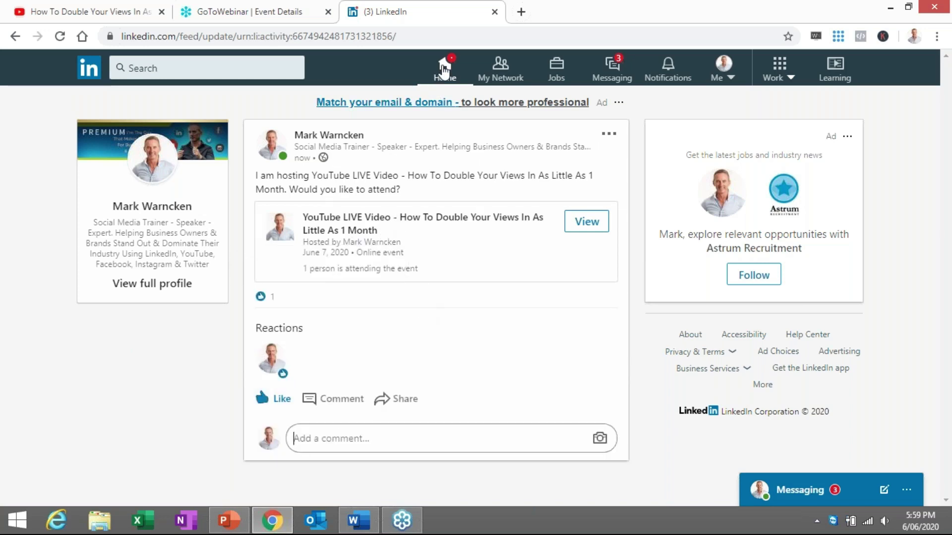
pyautogui.click(426, 223)
pyautogui.scroll(-3, 462, 308)
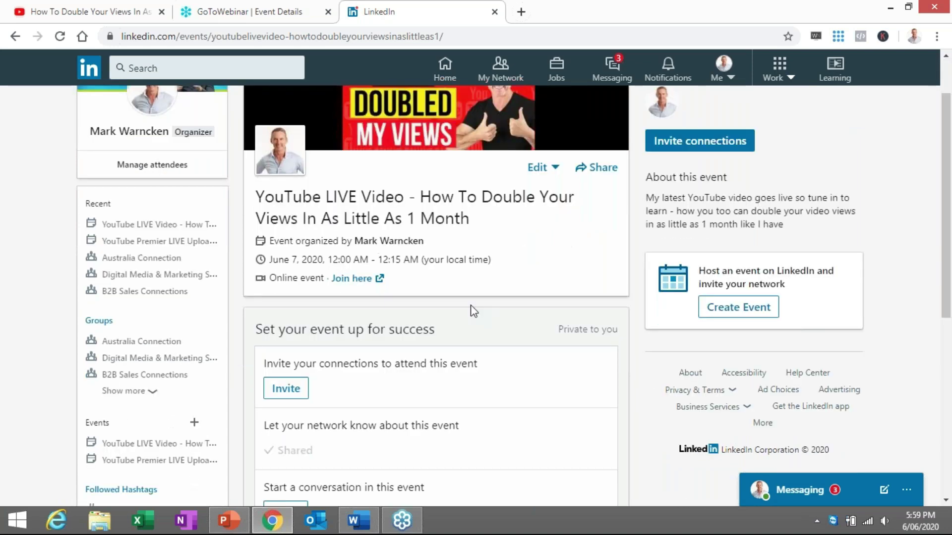
pyautogui.scroll(3, 476, 303)
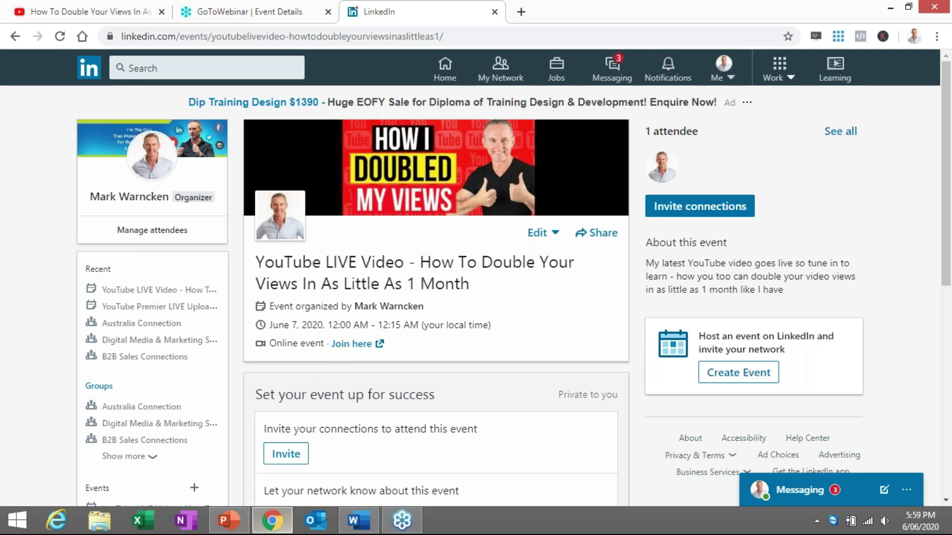
pyautogui.click(226, 522)
pyautogui.scroll(-3, 570, 319)
pyautogui.scroll(3, 570, 319)
pyautogui.scroll(-1, 570, 319)
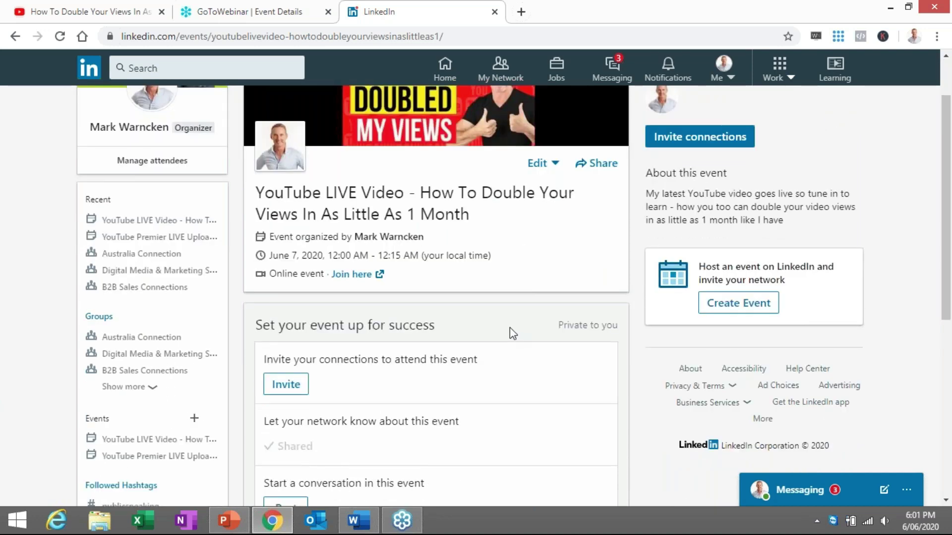
pyautogui.scroll(3, 510, 328)
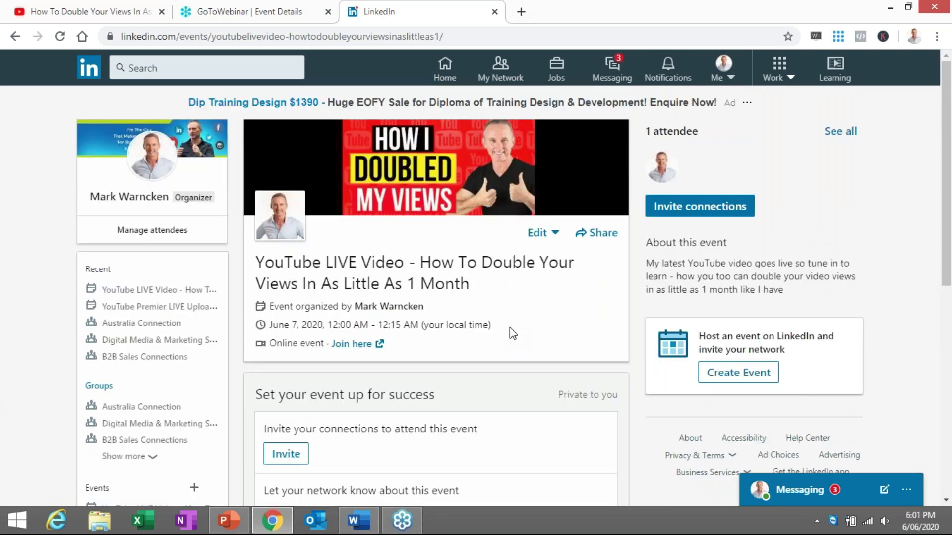